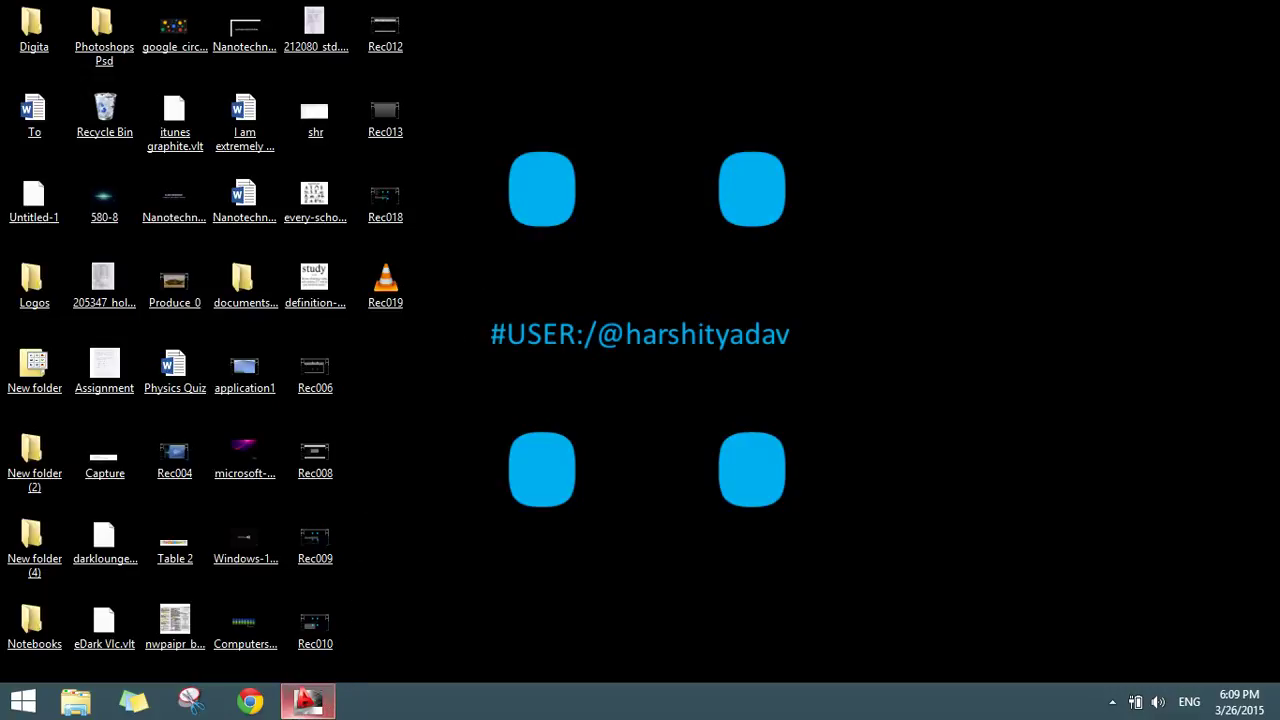
# Restore the Drawing7.dwg AutoCAD window from the taskbar
pyautogui.click(302, 703)
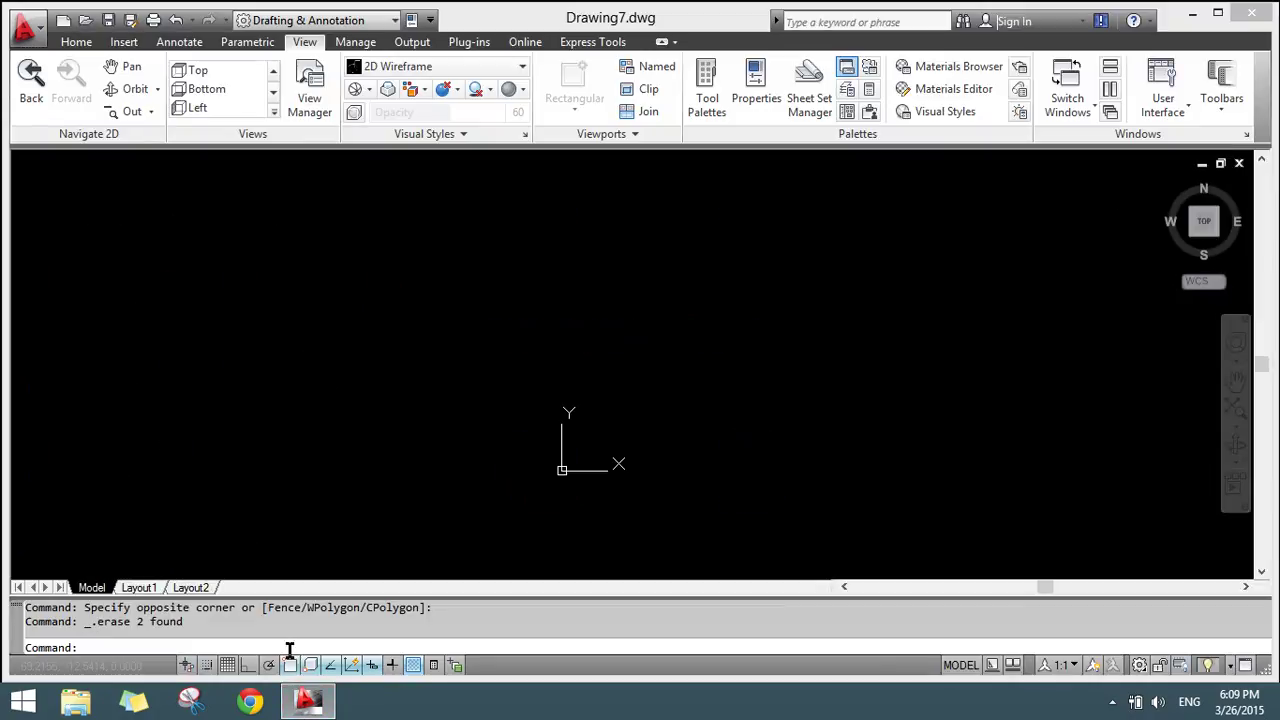
# Draw a LINE from absolute point 0,0 to 20,30, correcting a mistyped coordinate
pyautogui.write('LINE')
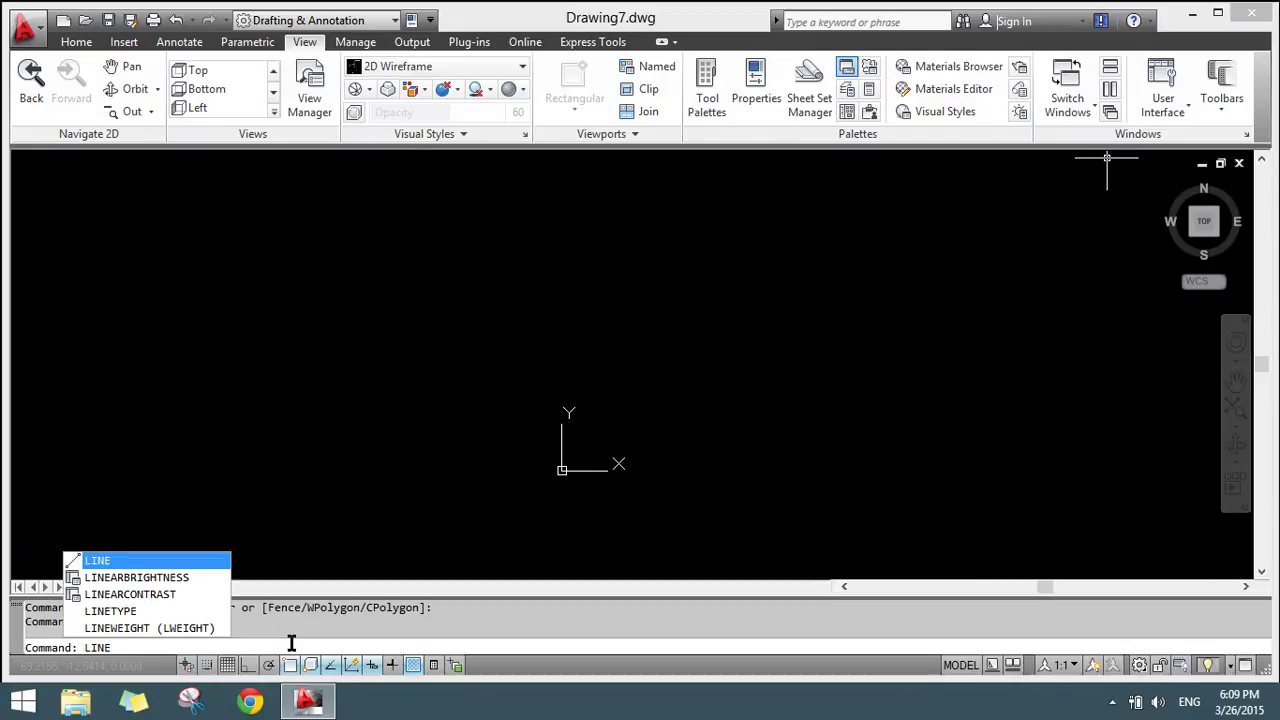
pyautogui.press('Return')
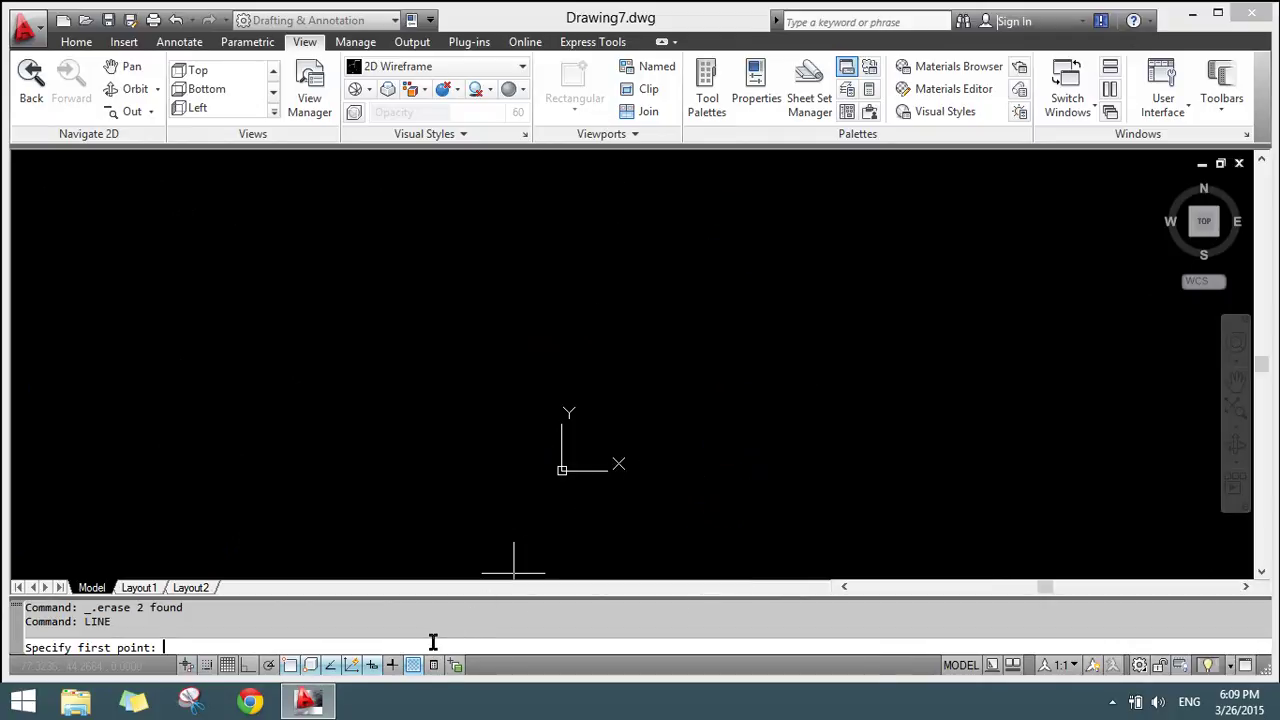
pyautogui.write('0,0')
pyautogui.press('Return')
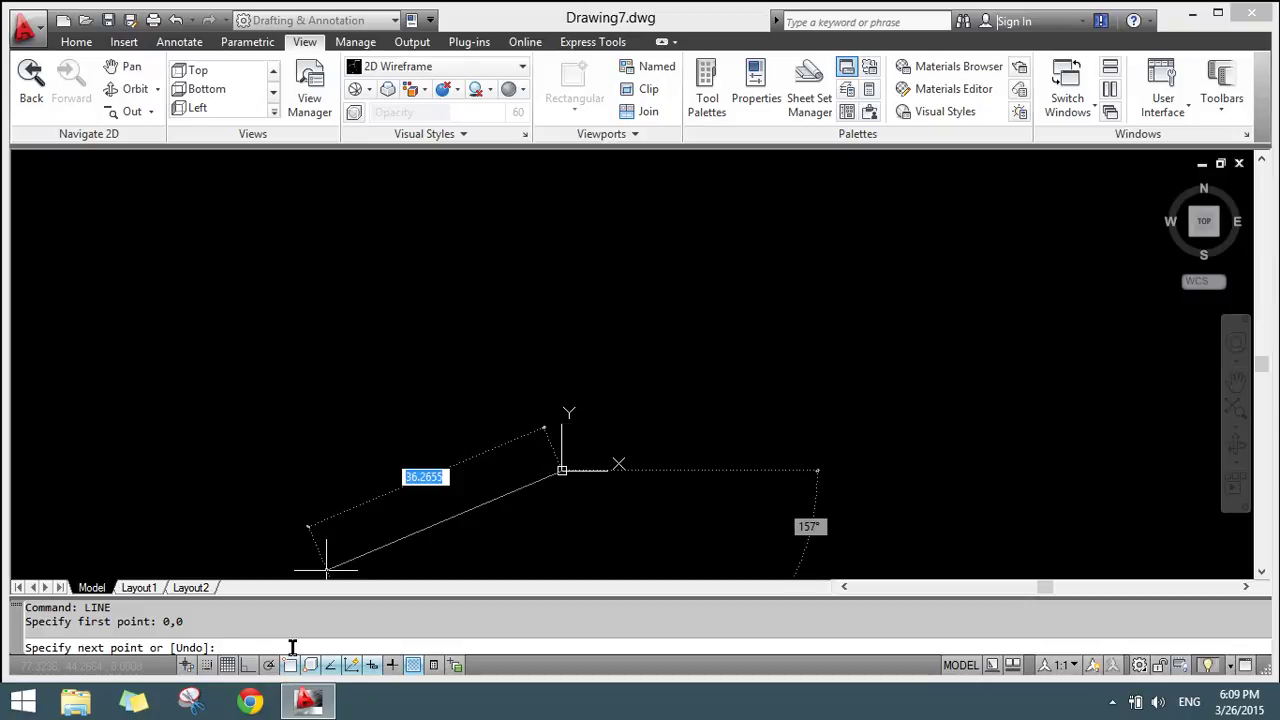
pyautogui.write('20')
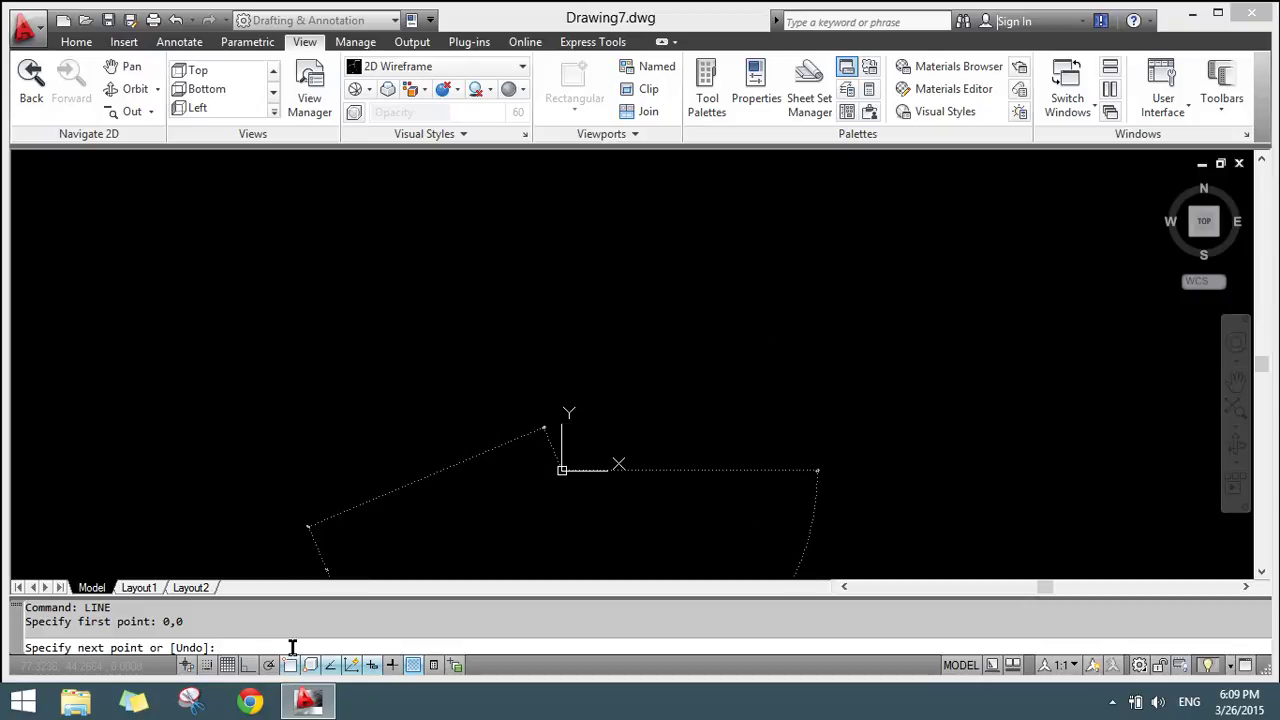
pyautogui.write('3')
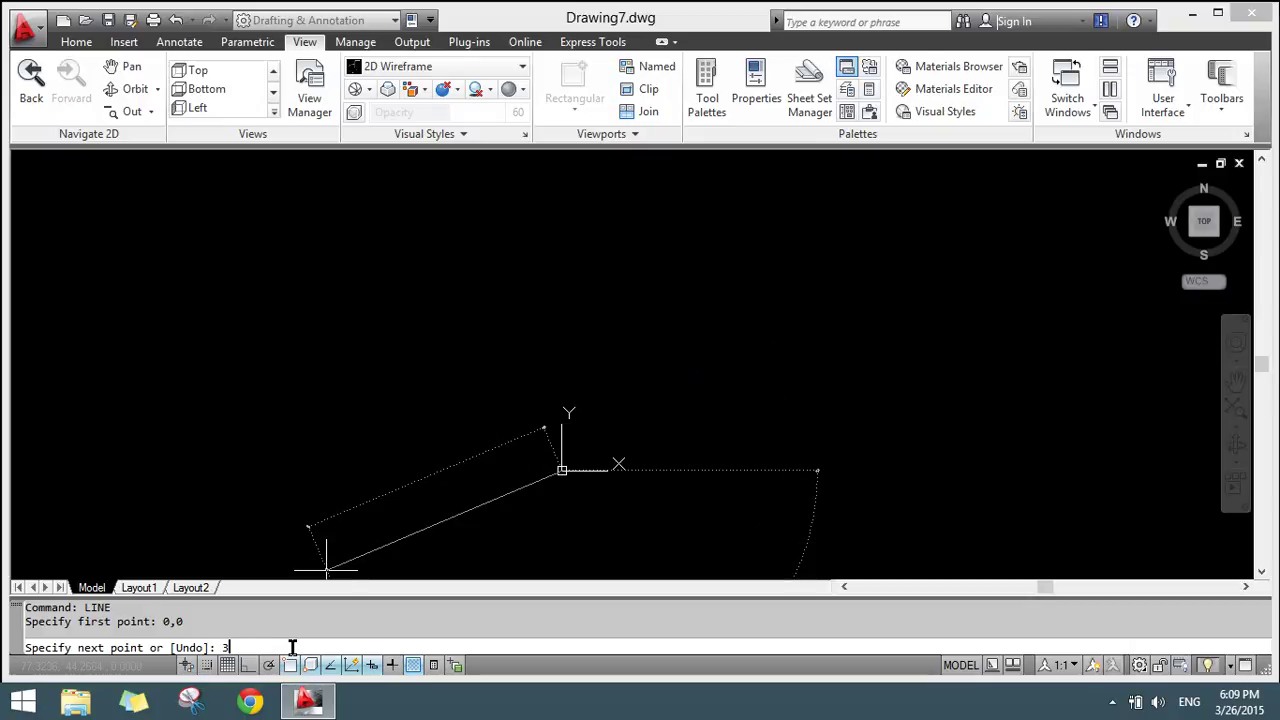
pyautogui.press('BackSpace')
pyautogui.write('20')
pyautogui.write(',30')
pyautogui.press('Return')
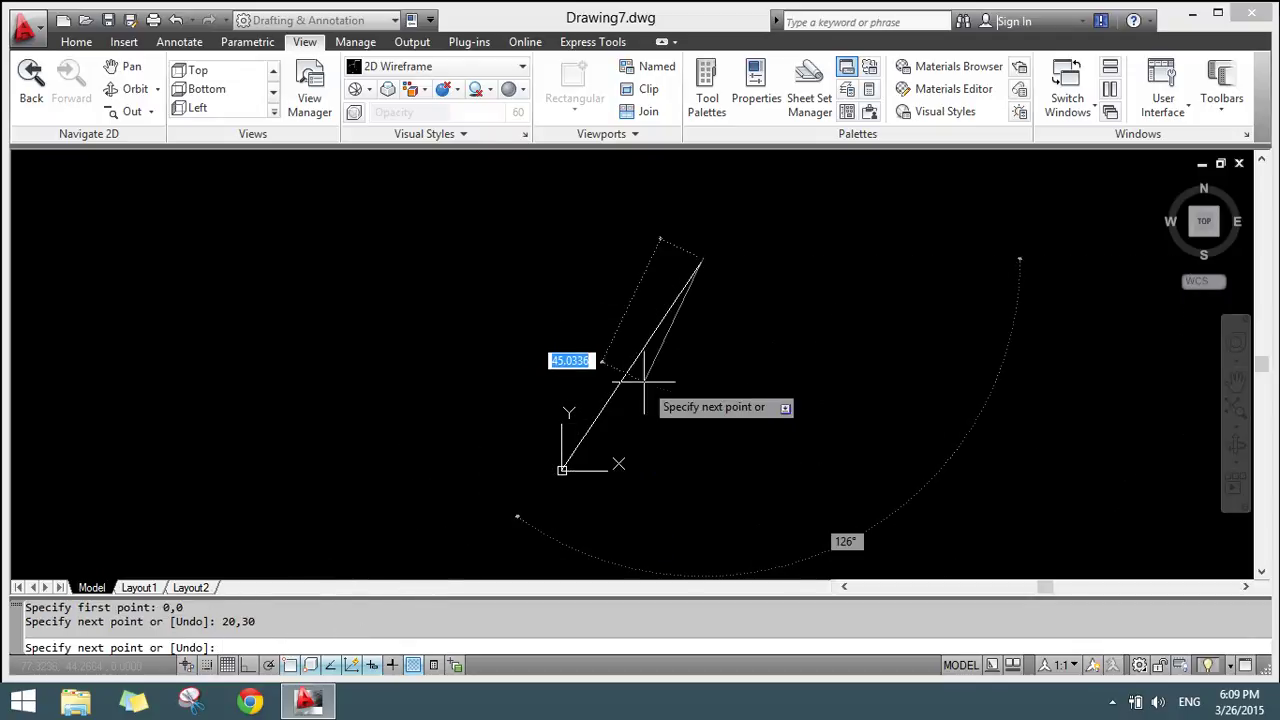
pyautogui.press('Escape')
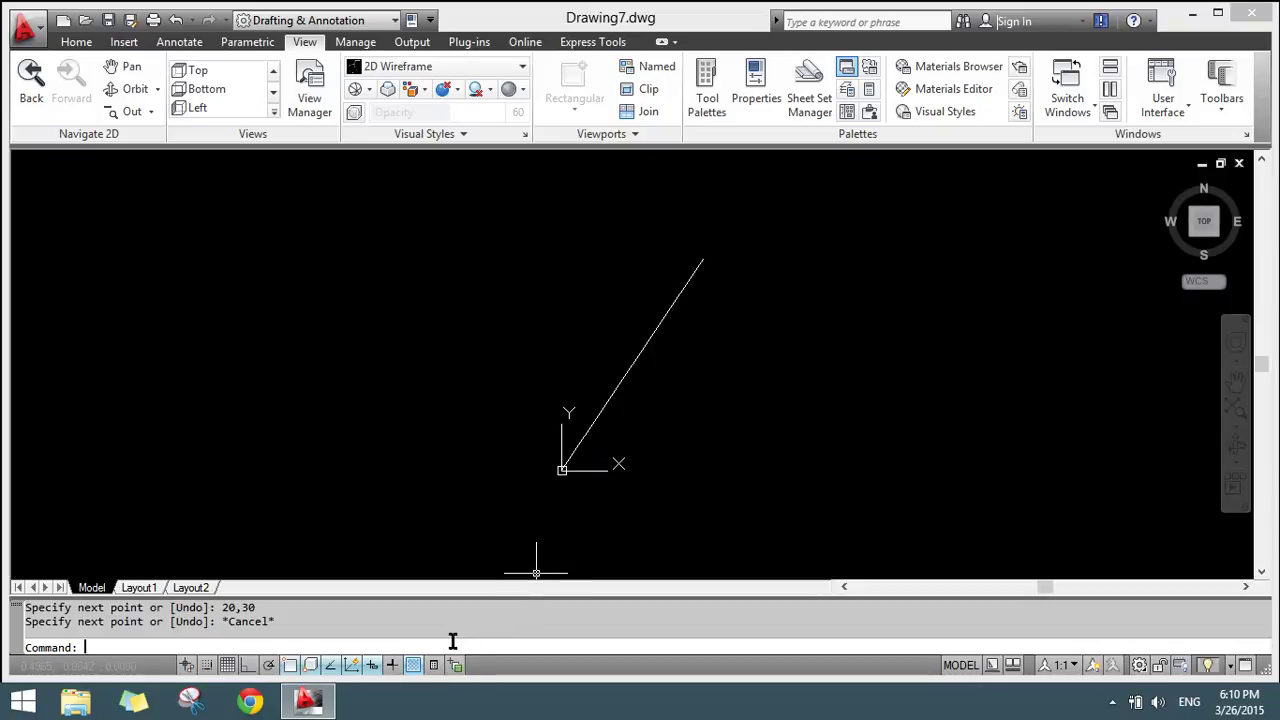
# Start a new line at a picked point beside the first, toggling Ortho with F8
pyautogui.write('lin')
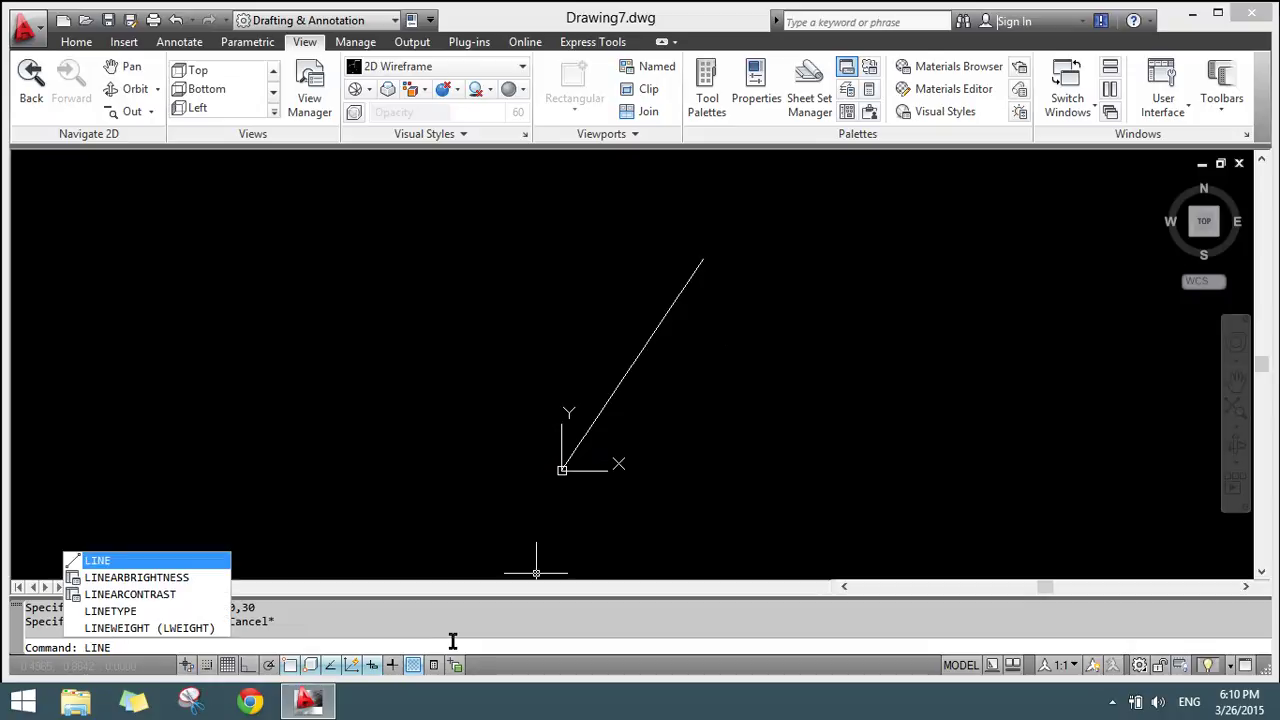
pyautogui.press('Return')
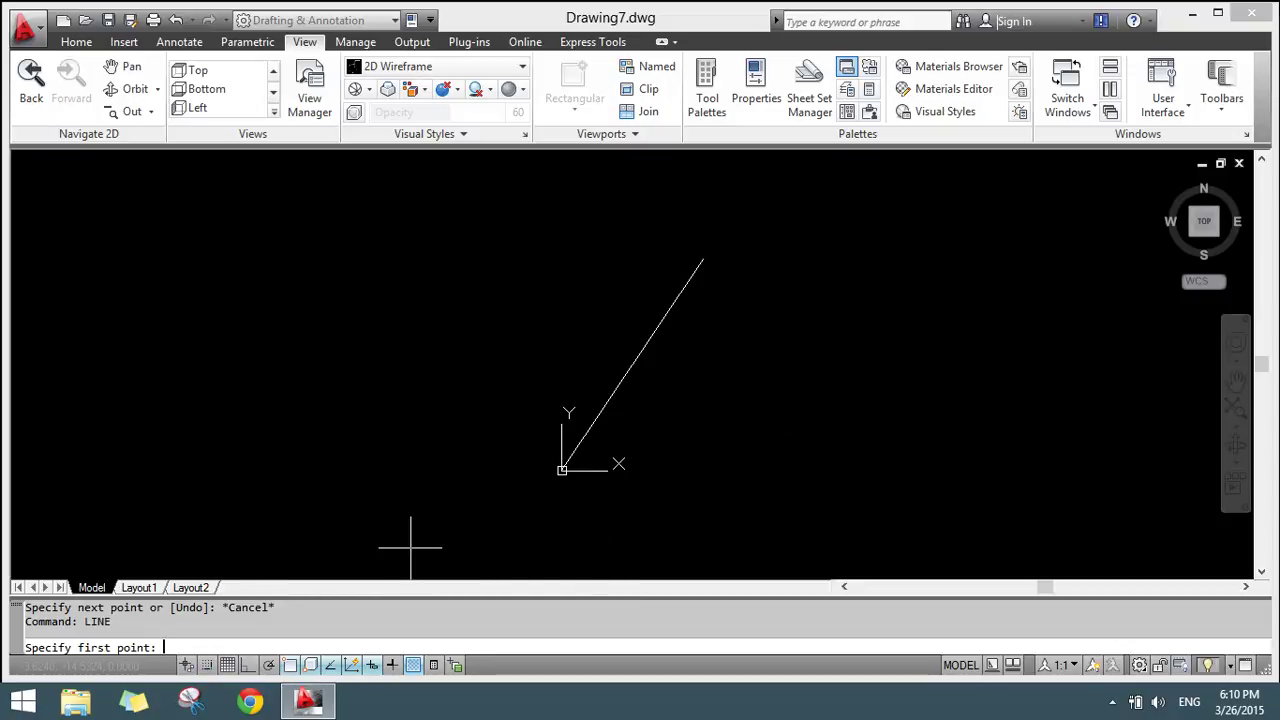
pyautogui.click(656, 424)
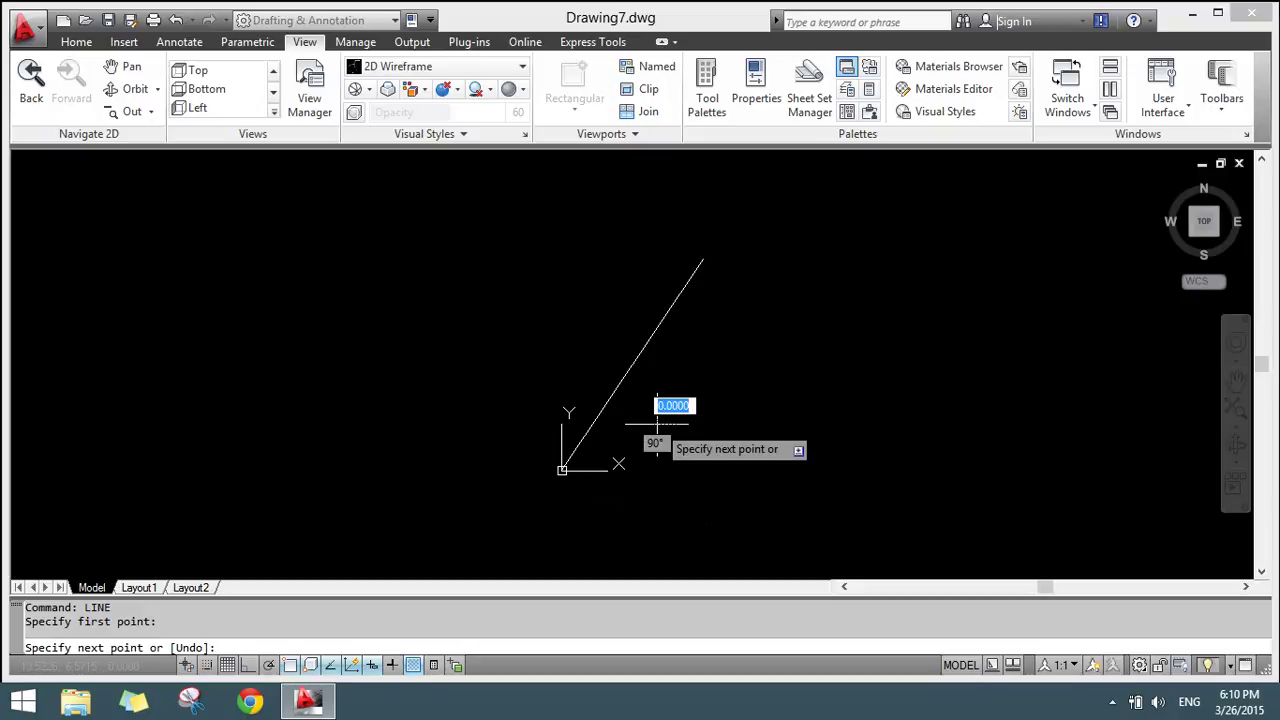
pyautogui.press('F8')
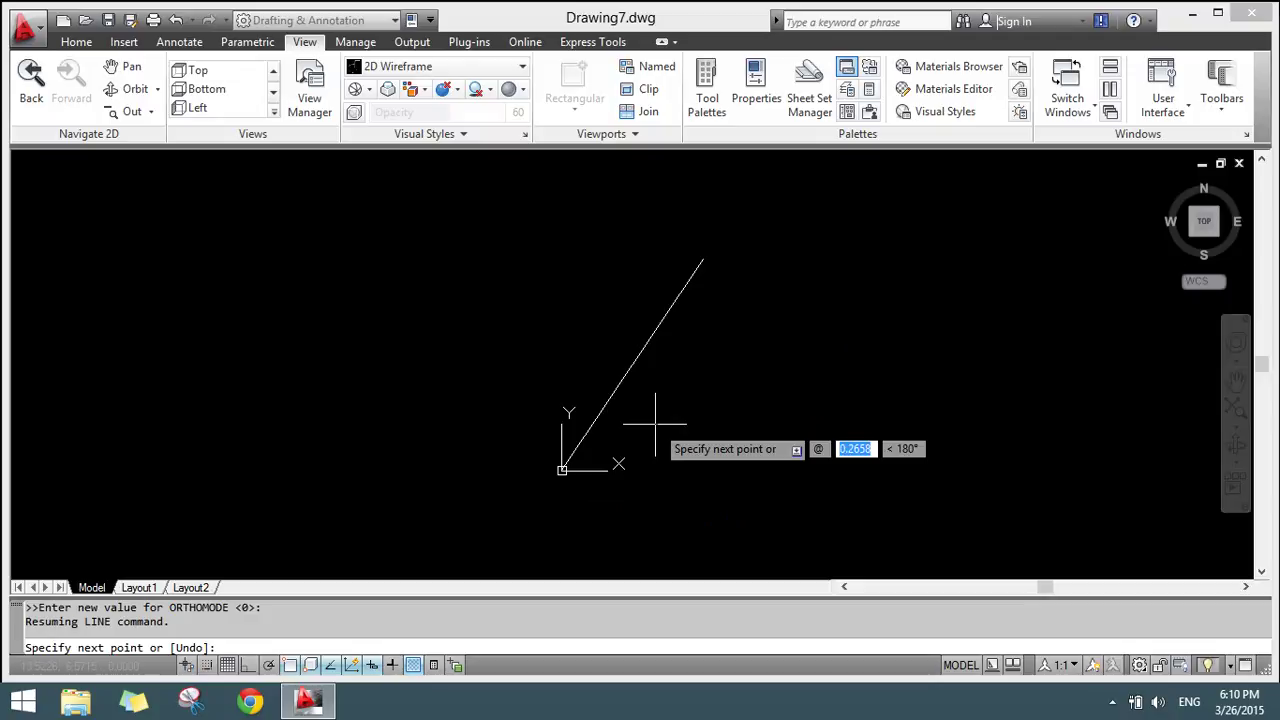
pyautogui.write('50')
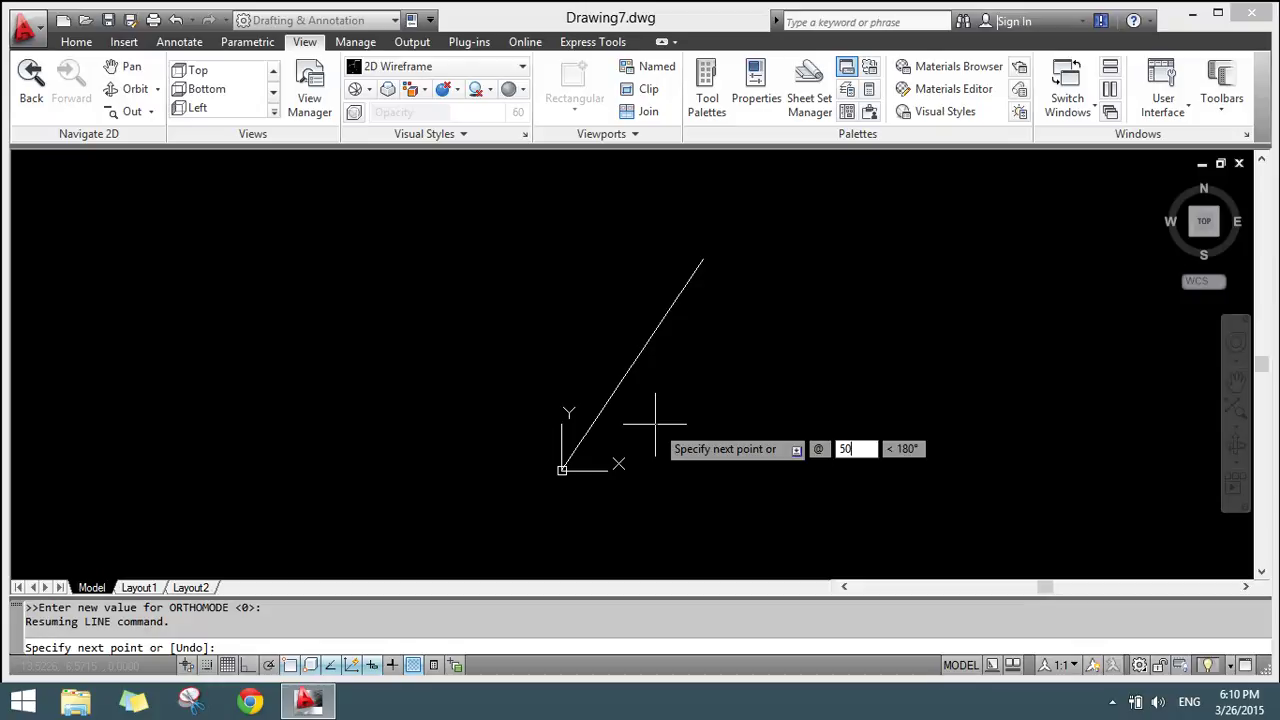
pyautogui.press('Tab')
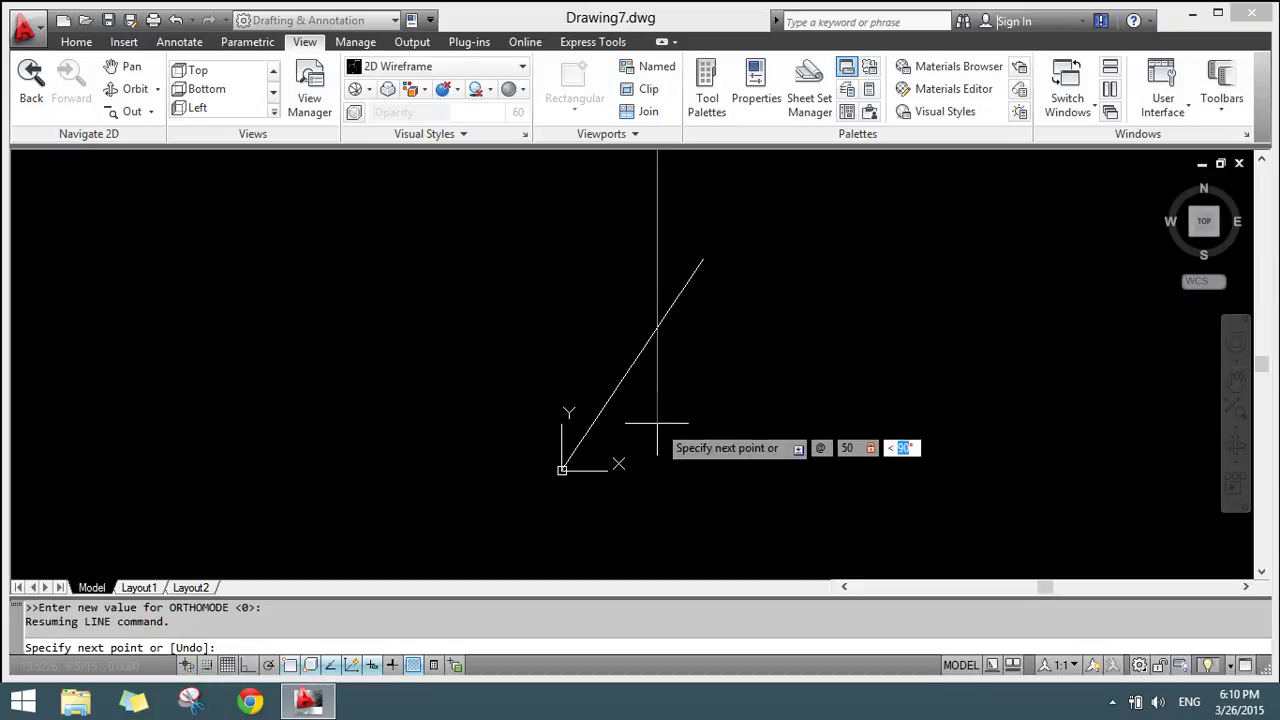
pyautogui.write('30')
pyautogui.press('Return')
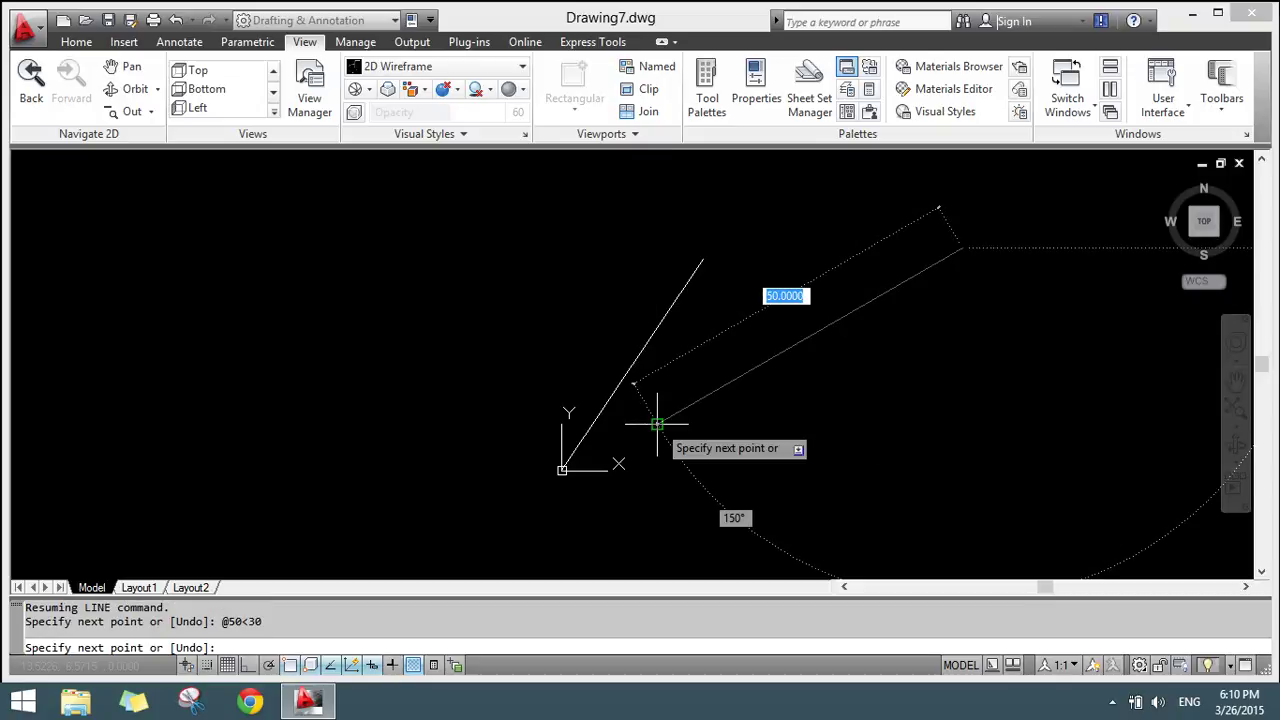
pyautogui.press('Escape')
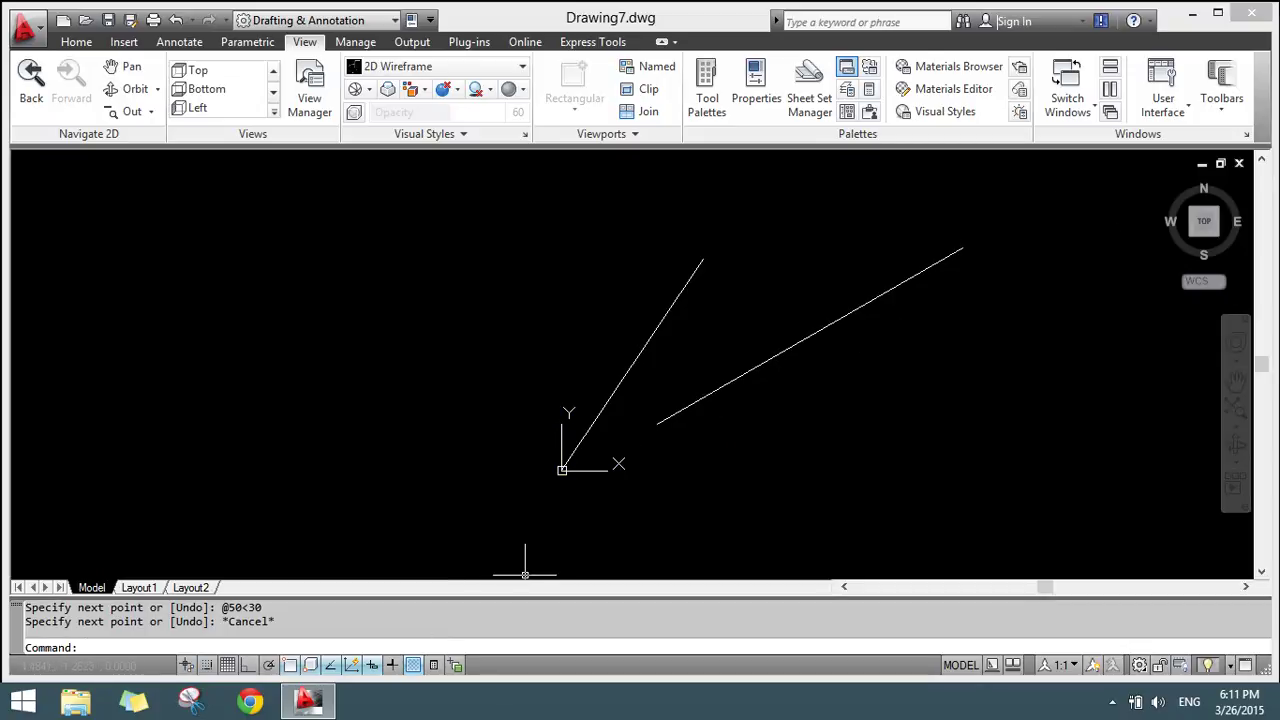
pyautogui.write('line')
pyautogui.press('Return')
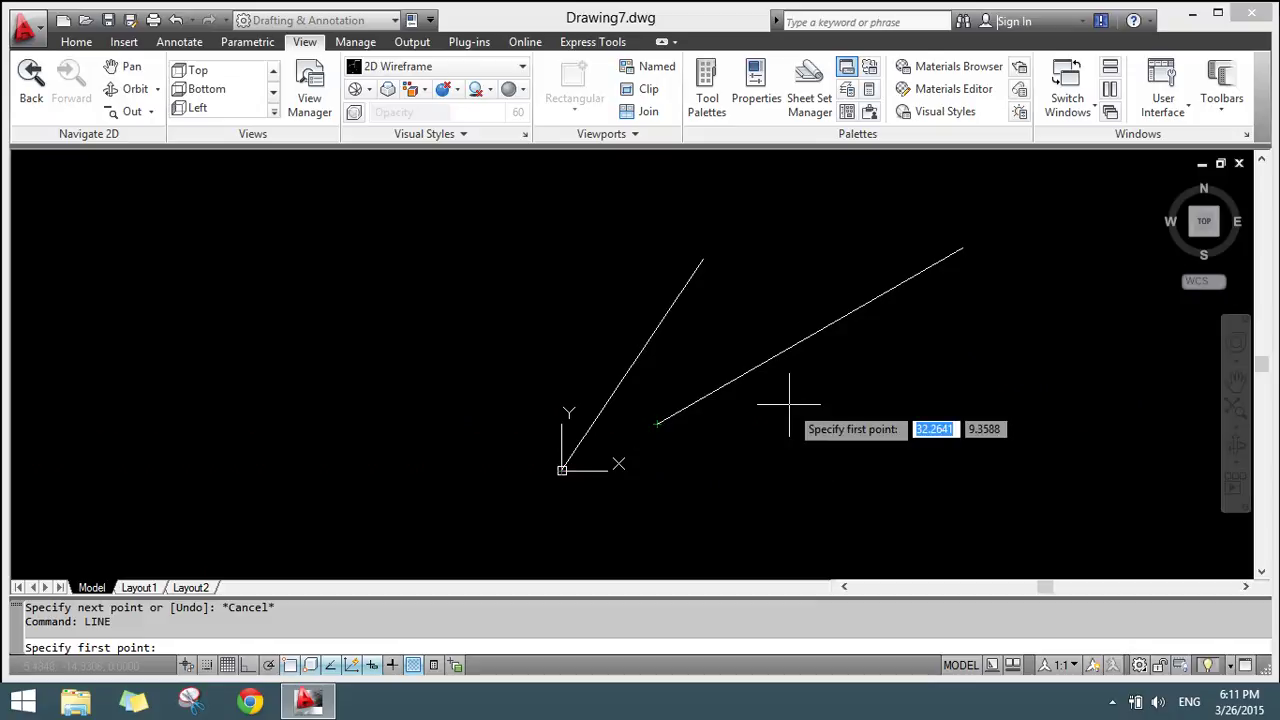
pyautogui.press('BackSpace')
pyautogui.write('from')
pyautogui.press('Return')
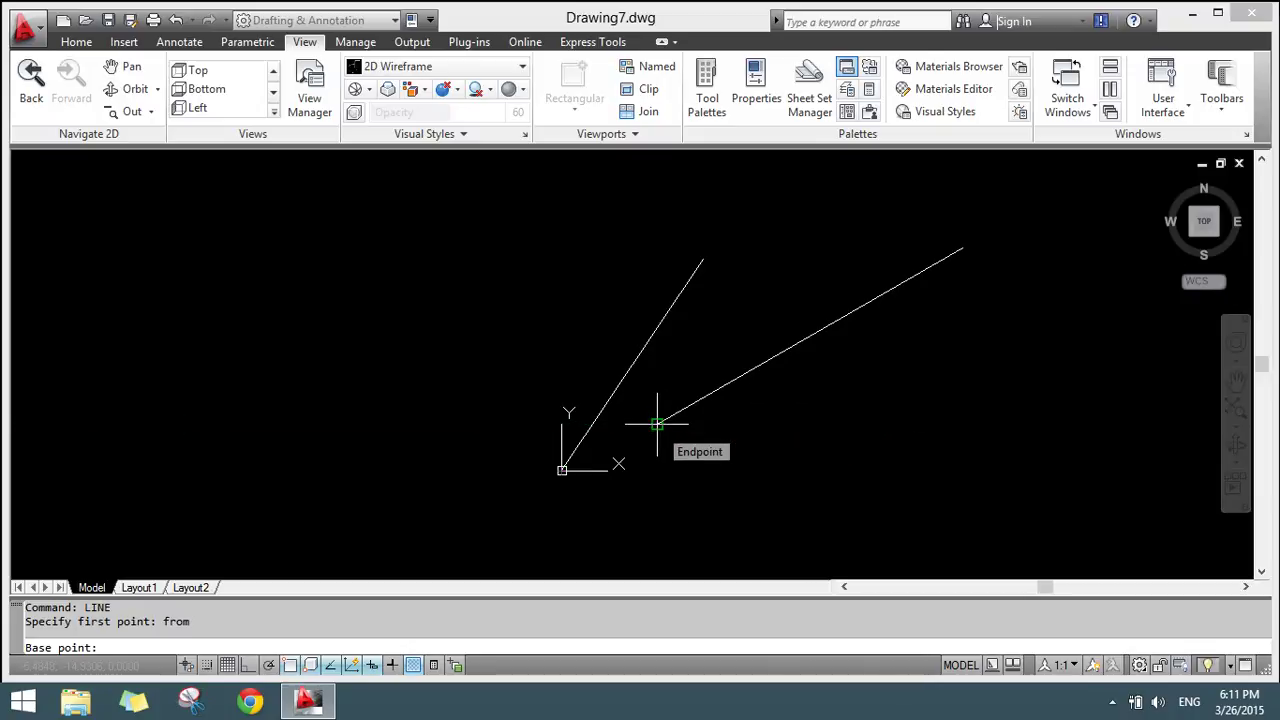
pyautogui.click(657, 424)
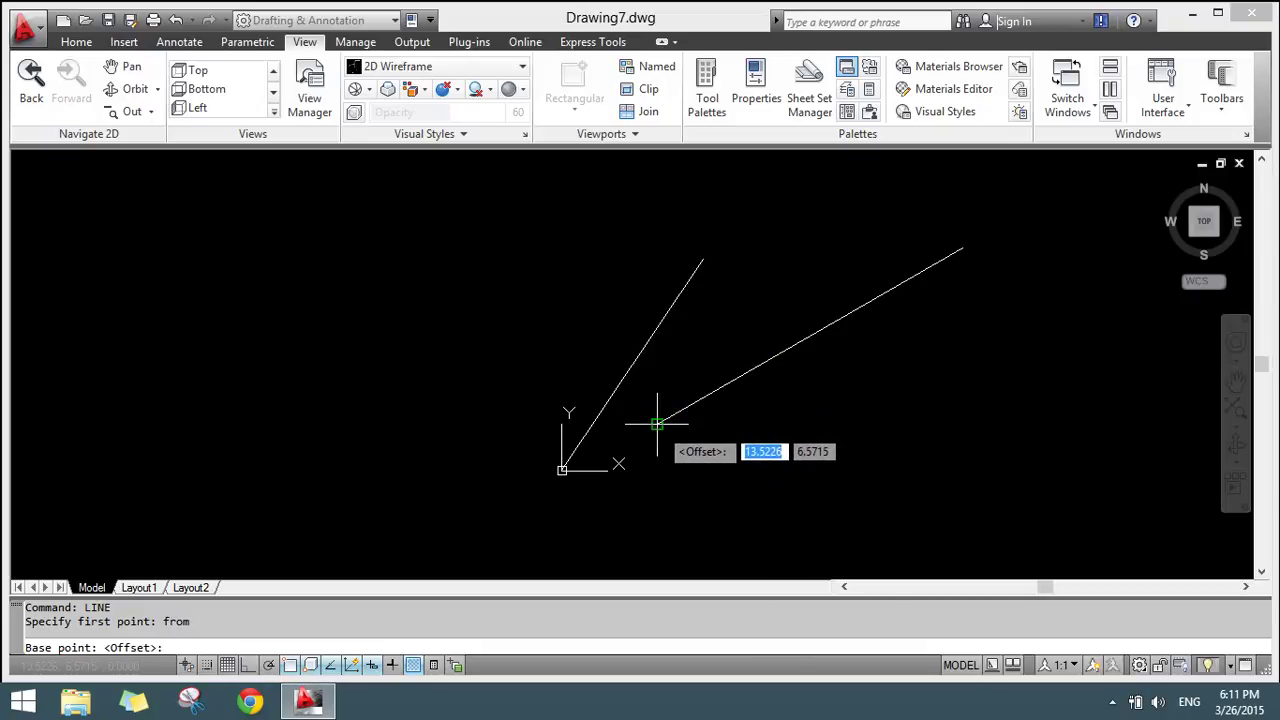
pyautogui.press('BackSpace')
pyautogui.write('10')
pyautogui.press('Tab')
pyautogui.write('5')
pyautogui.press('Return')
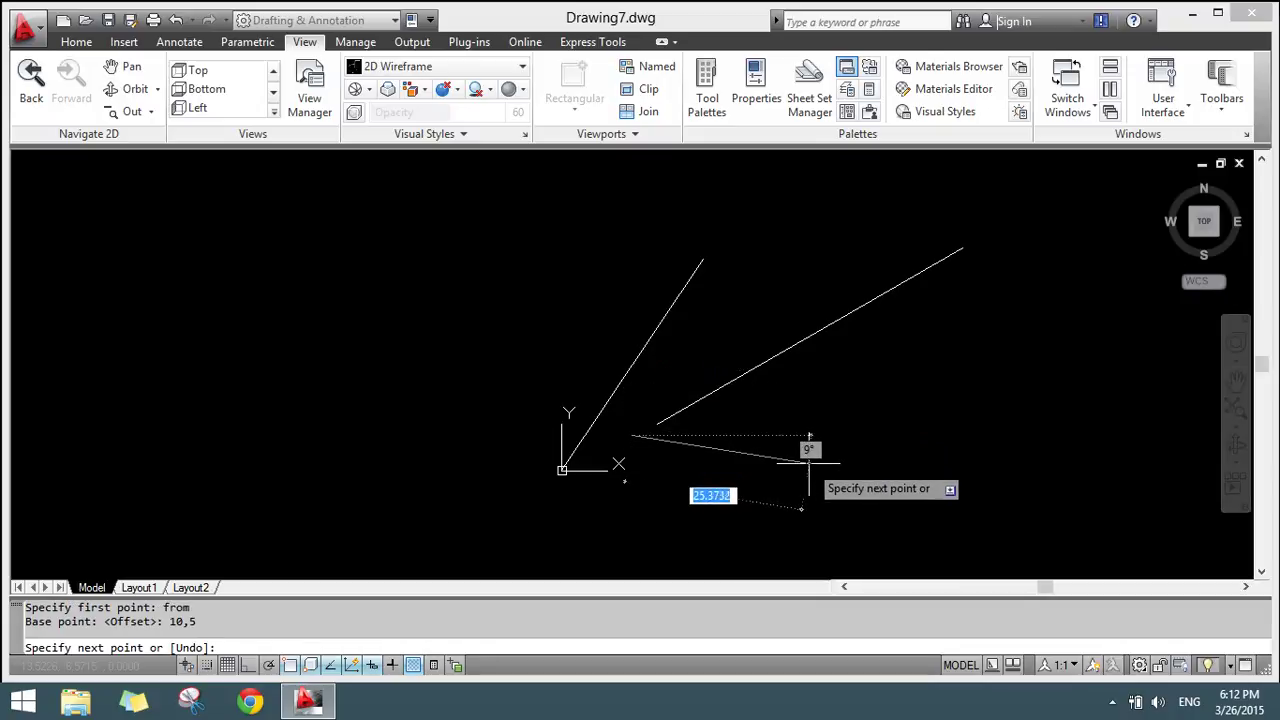
pyautogui.press('Escape')
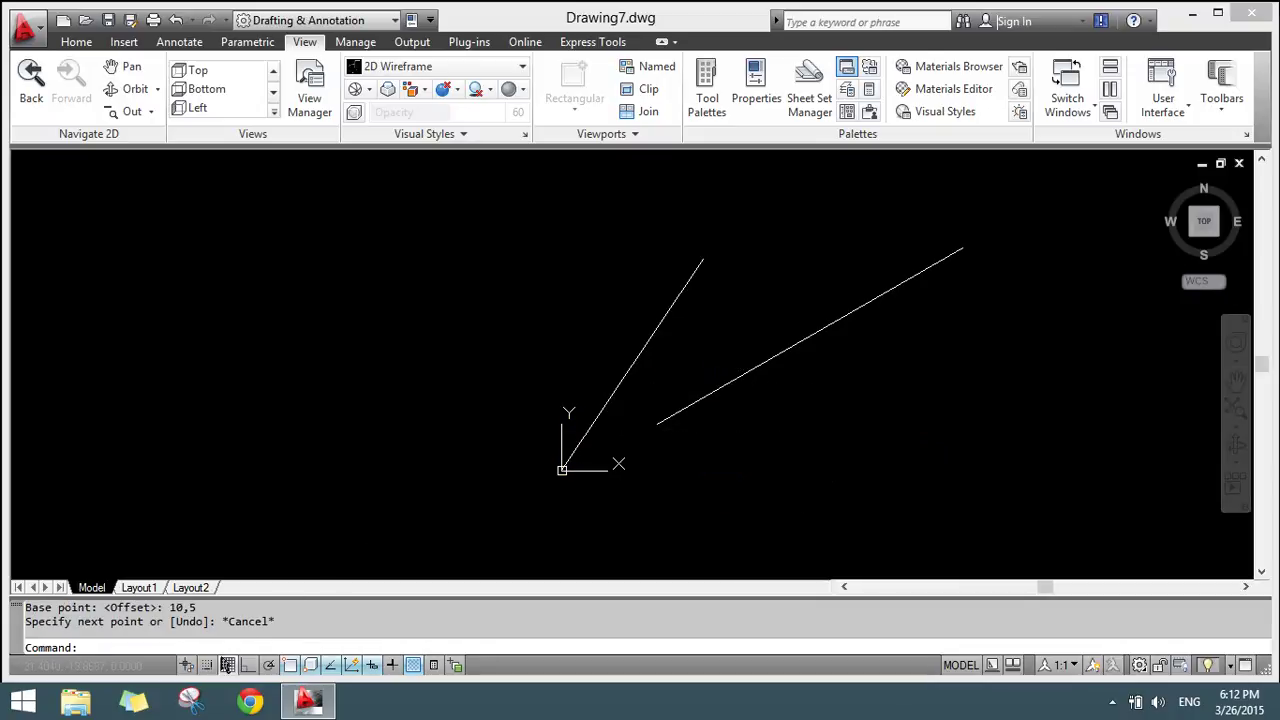
# Start a line using FROM with the second line's lower endpoint as base point
pyautogui.write('line')
pyautogui.press('Return')
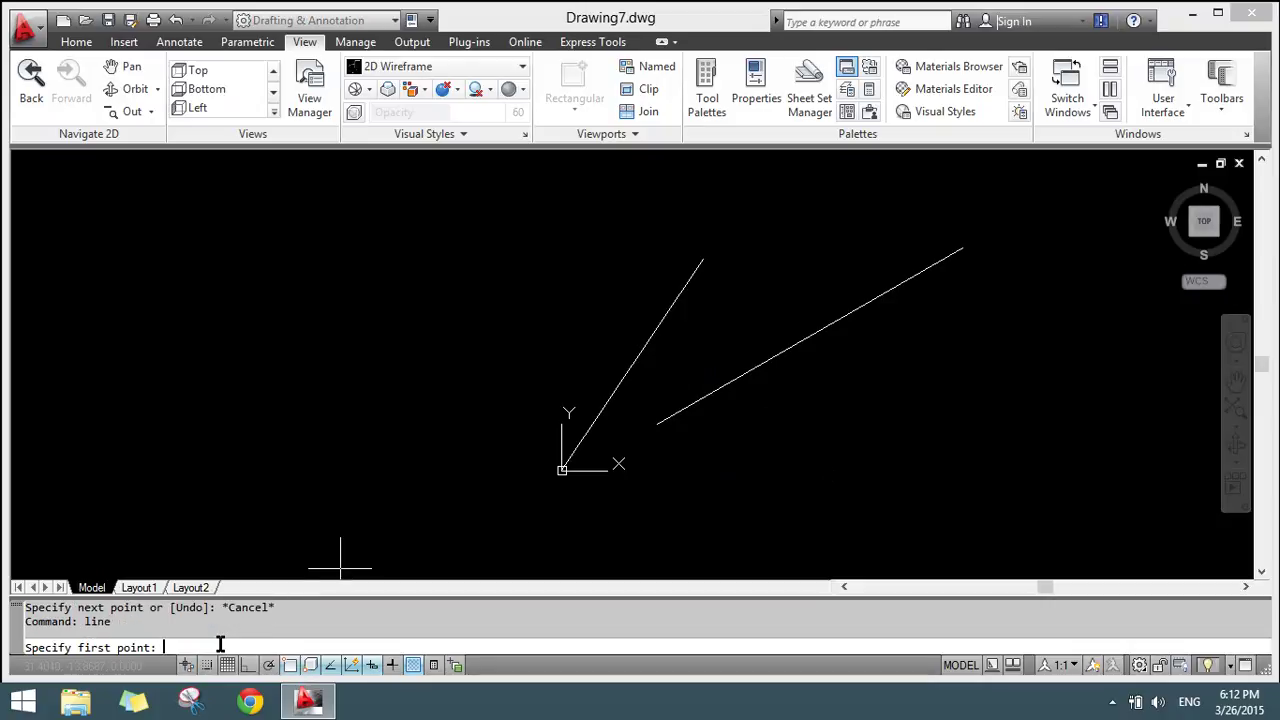
pyautogui.write('from')
pyautogui.press('Return')
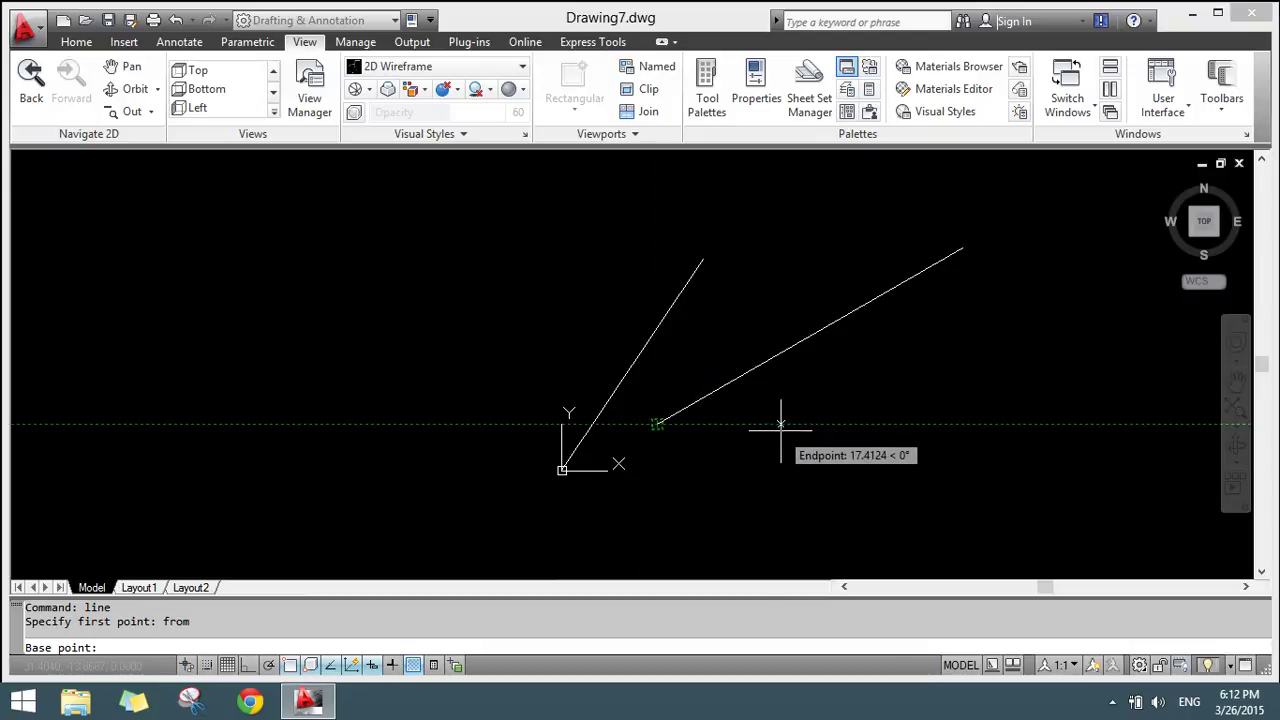
pyautogui.click(657, 424)
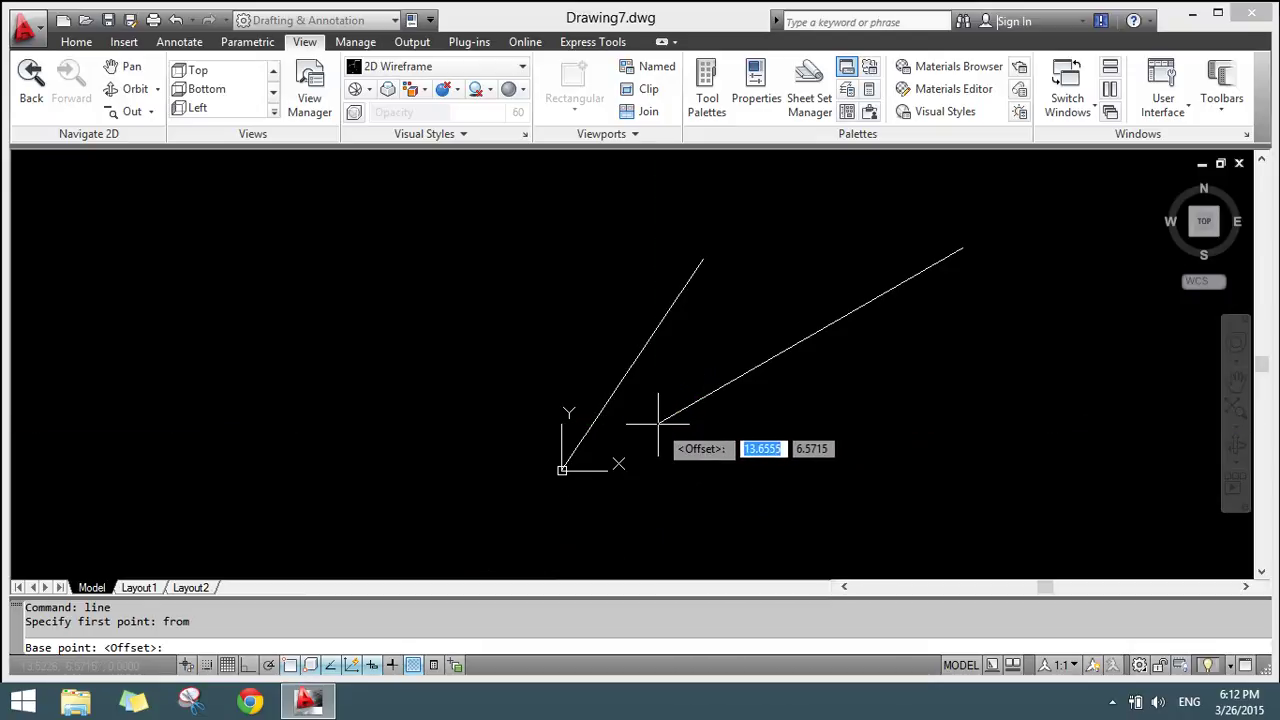